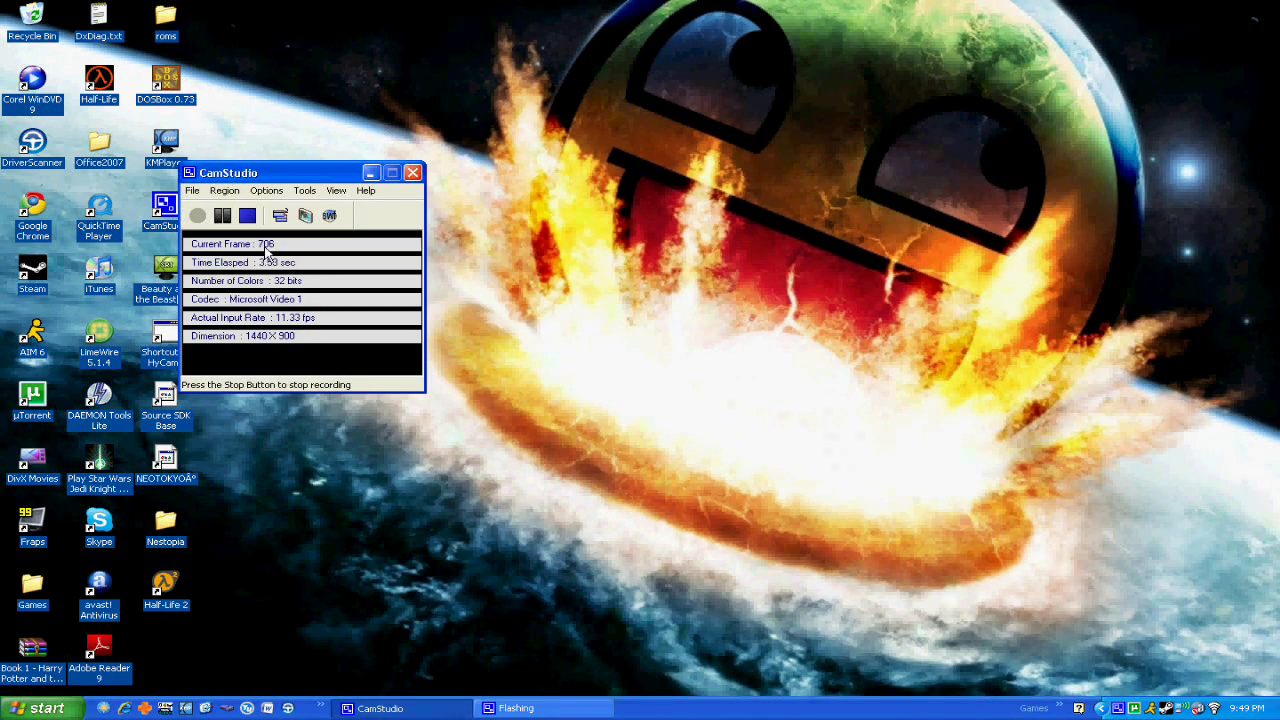
{"action": "left_click", "coordinate": [375, 173]}
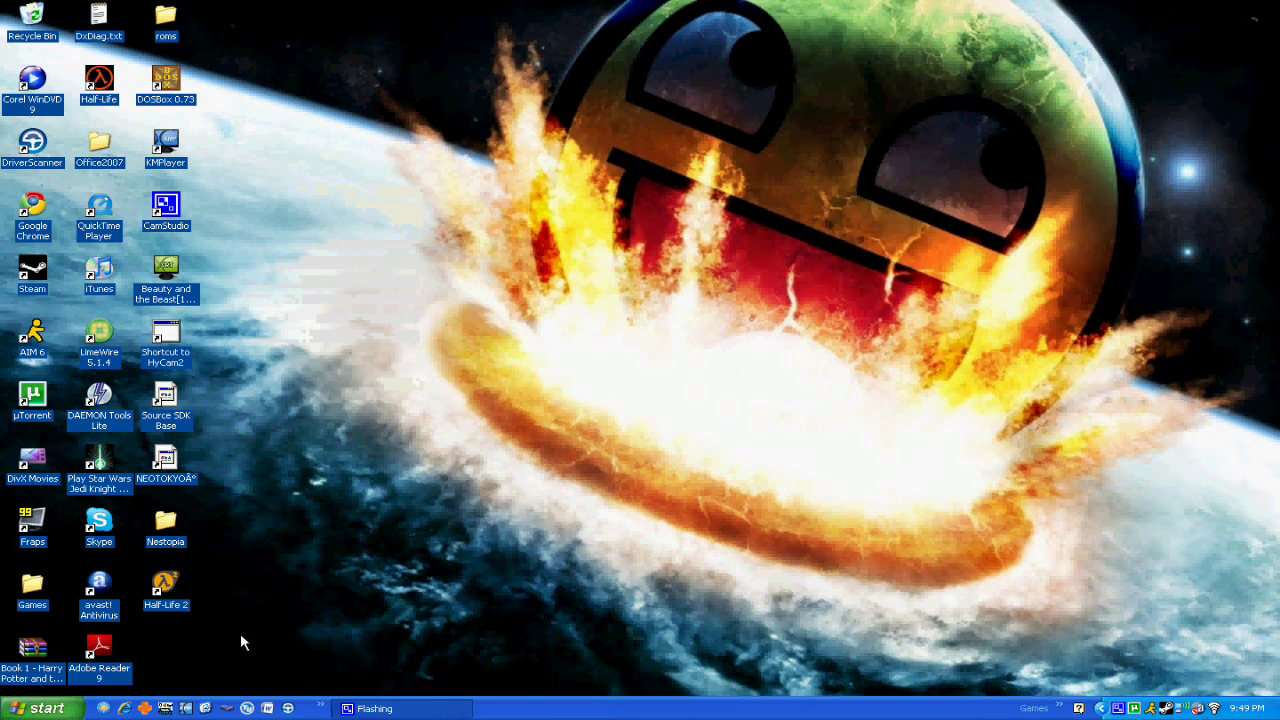
{"action": "left_click", "coordinate": [58, 708]}
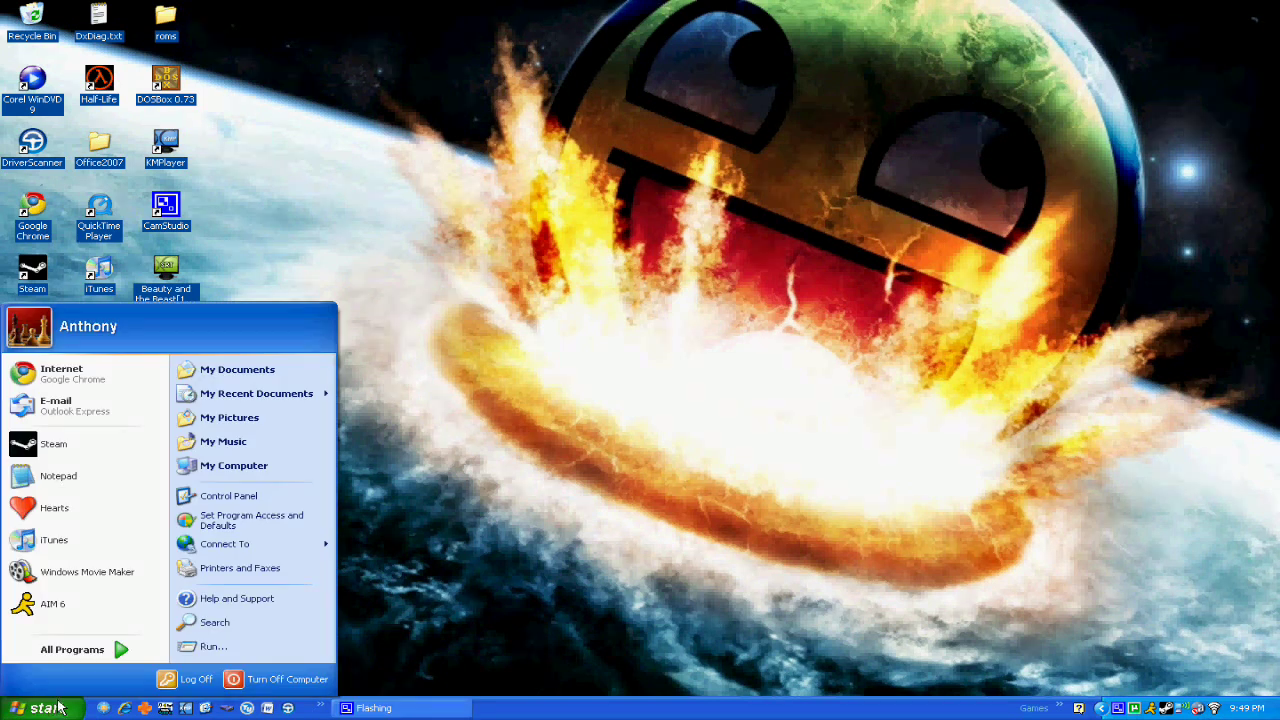
{"action": "left_click", "coordinate": [480, 543]}
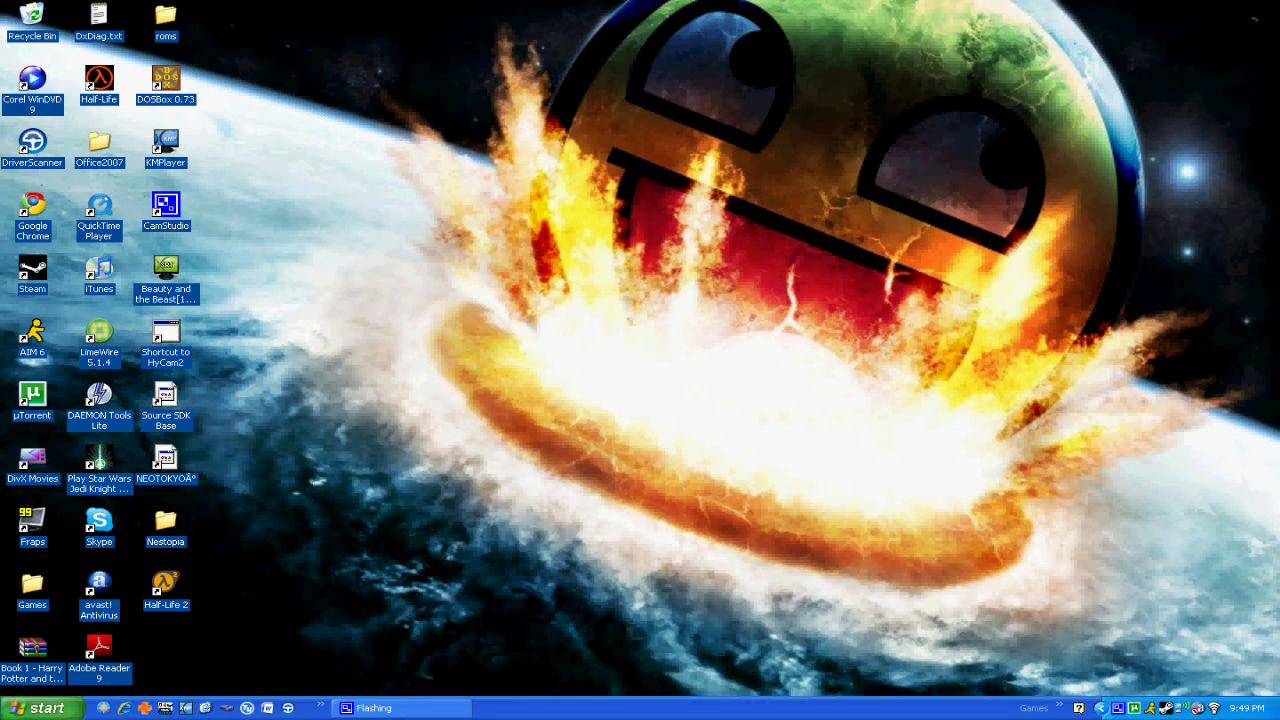
{"action": "left_click", "coordinate": [40, 708]}
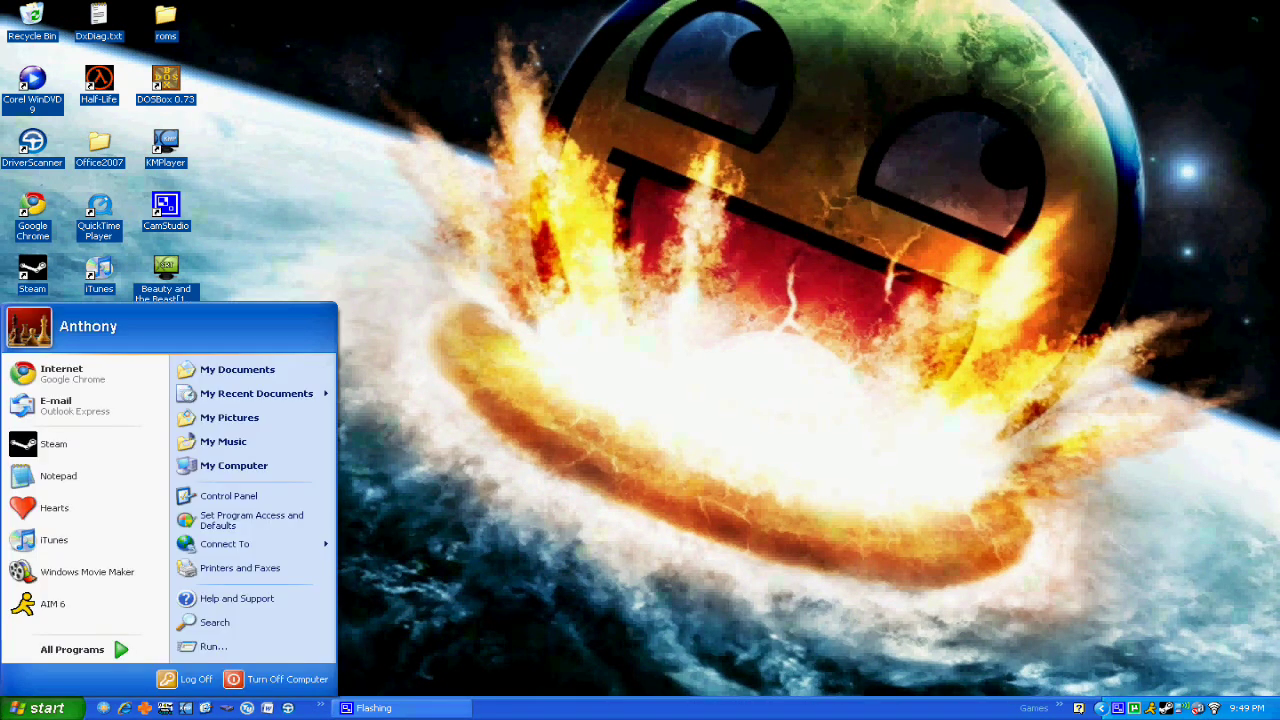
{"action": "left_click", "coordinate": [237, 655]}
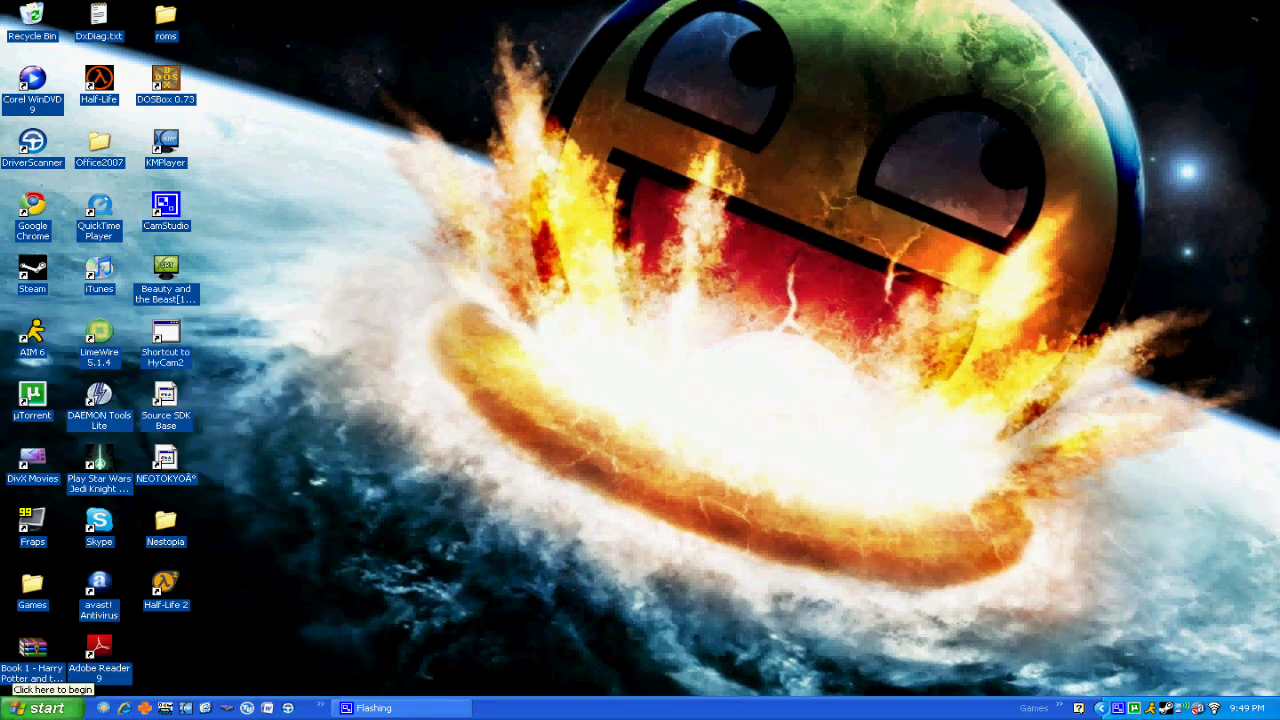
- Launch the DirectX Diagnostic Tool by running the command dxdiag
{"action": "left_click", "coordinate": [18, 712]}
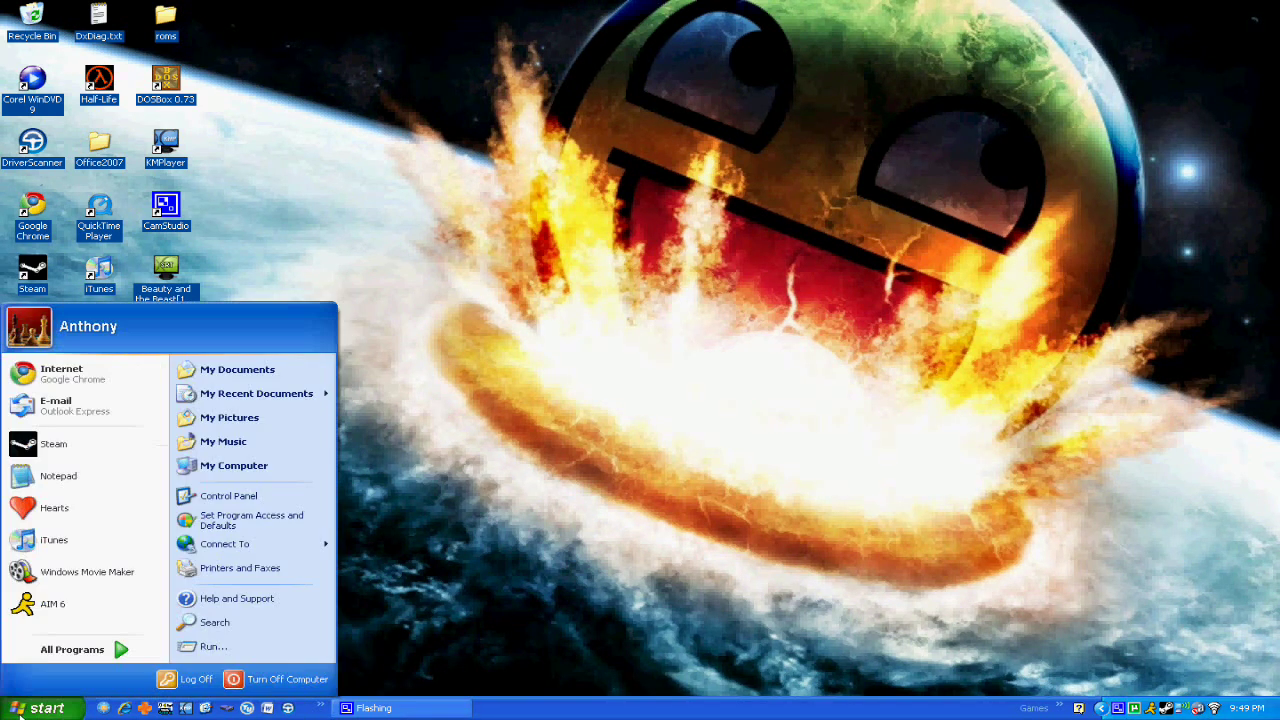
{"action": "left_click", "coordinate": [190, 648]}
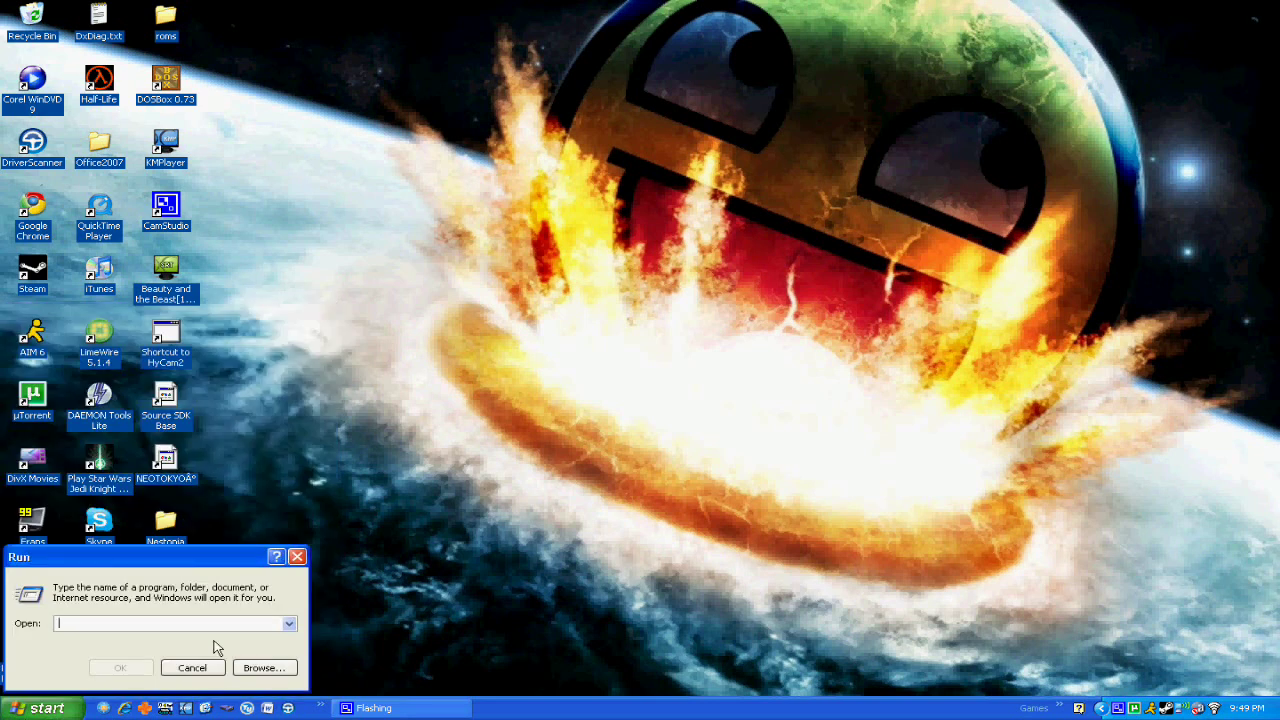
{"action": "type", "text": "dxdiag"}
{"action": "left_click", "coordinate": [122, 677]}
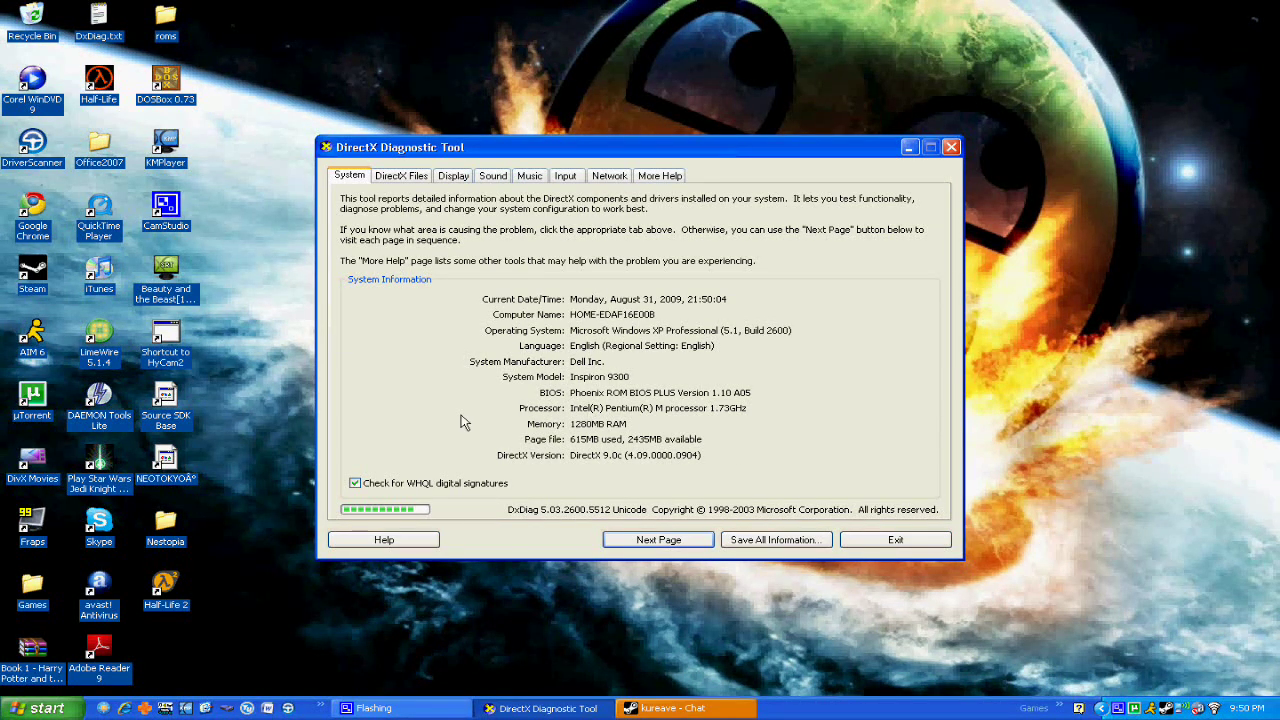
- Review the DirectX Files, Display, Sound, Music, Input, More Help and System pages of the diagnostic tool, and exit it
{"action": "left_click", "coordinate": [405, 177]}
{"action": "left_click", "coordinate": [449, 177]}
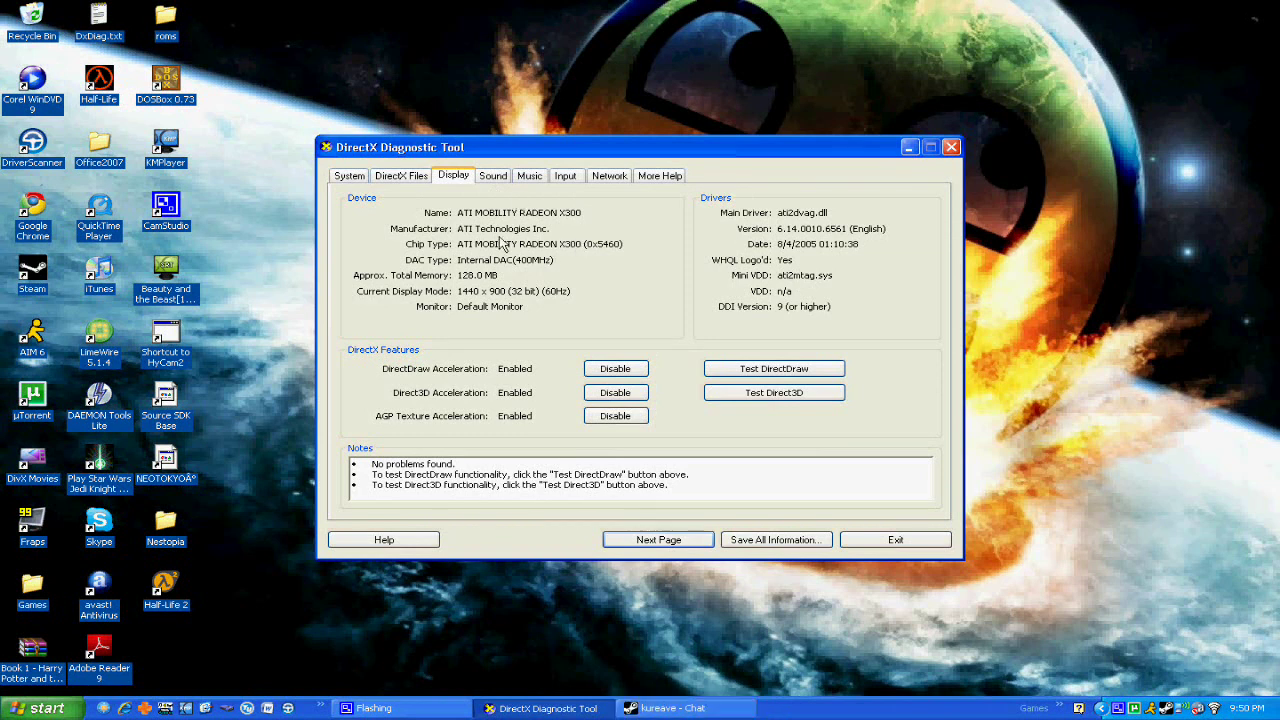
{"action": "left_click", "coordinate": [493, 178]}
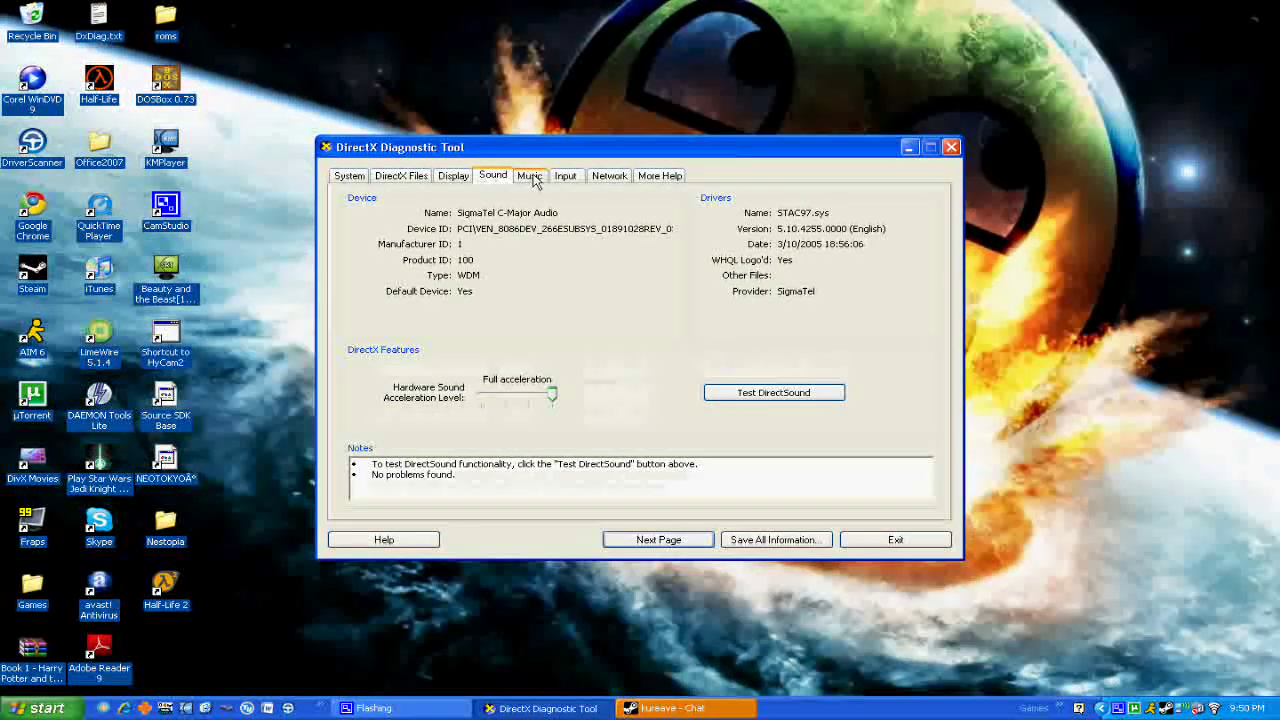
{"action": "left_click", "coordinate": [533, 178]}
{"action": "left_click", "coordinate": [495, 177]}
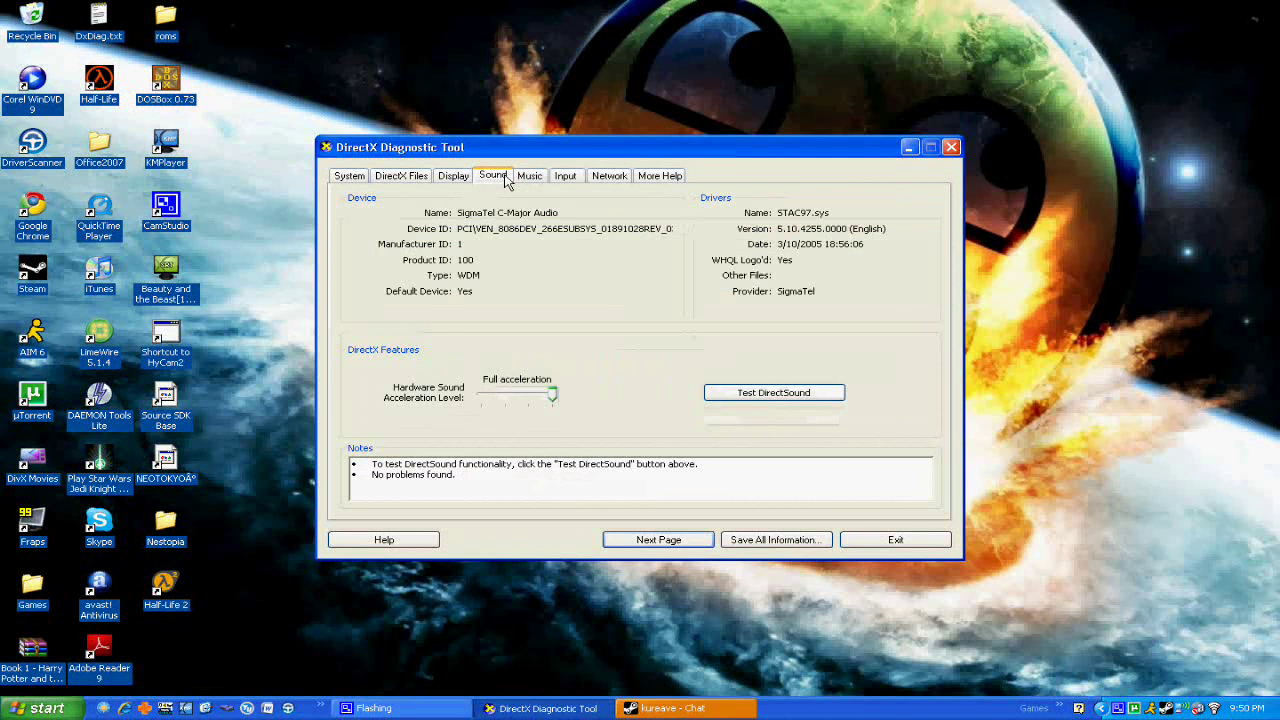
{"action": "left_click", "coordinate": [530, 177]}
{"action": "left_click", "coordinate": [565, 177]}
{"action": "left_click", "coordinate": [658, 177]}
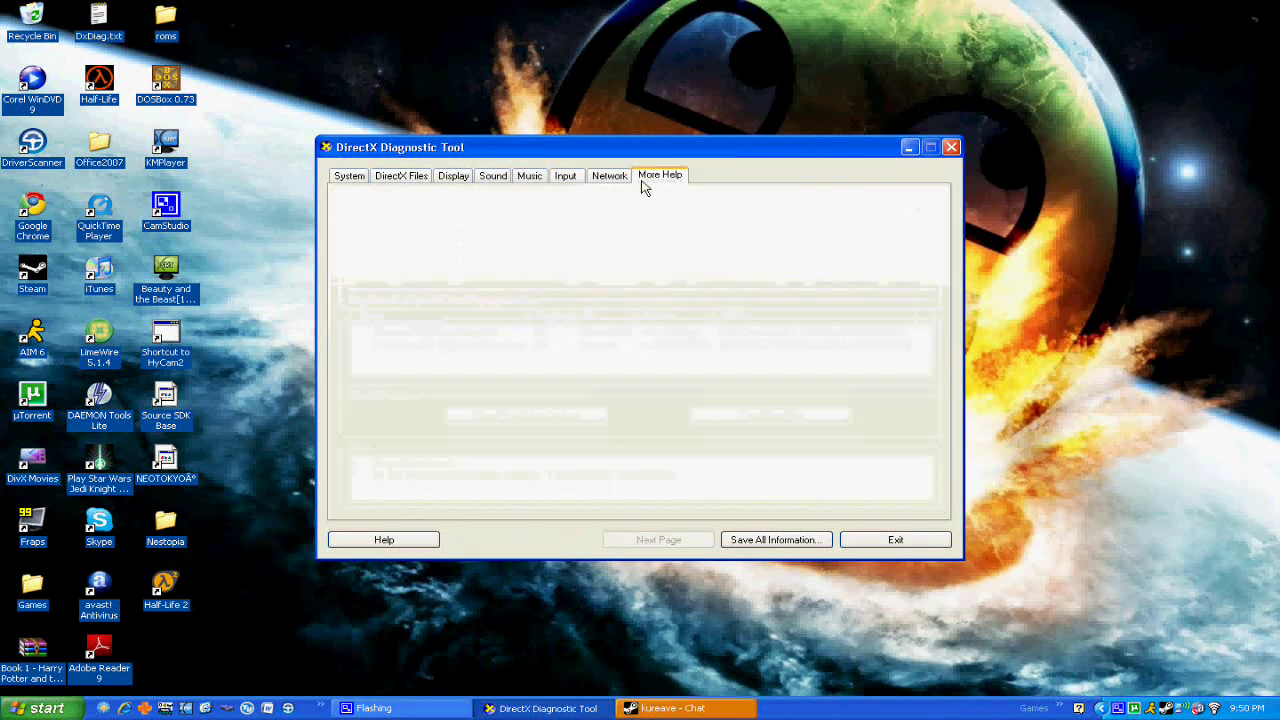
{"action": "left_click", "coordinate": [349, 177]}
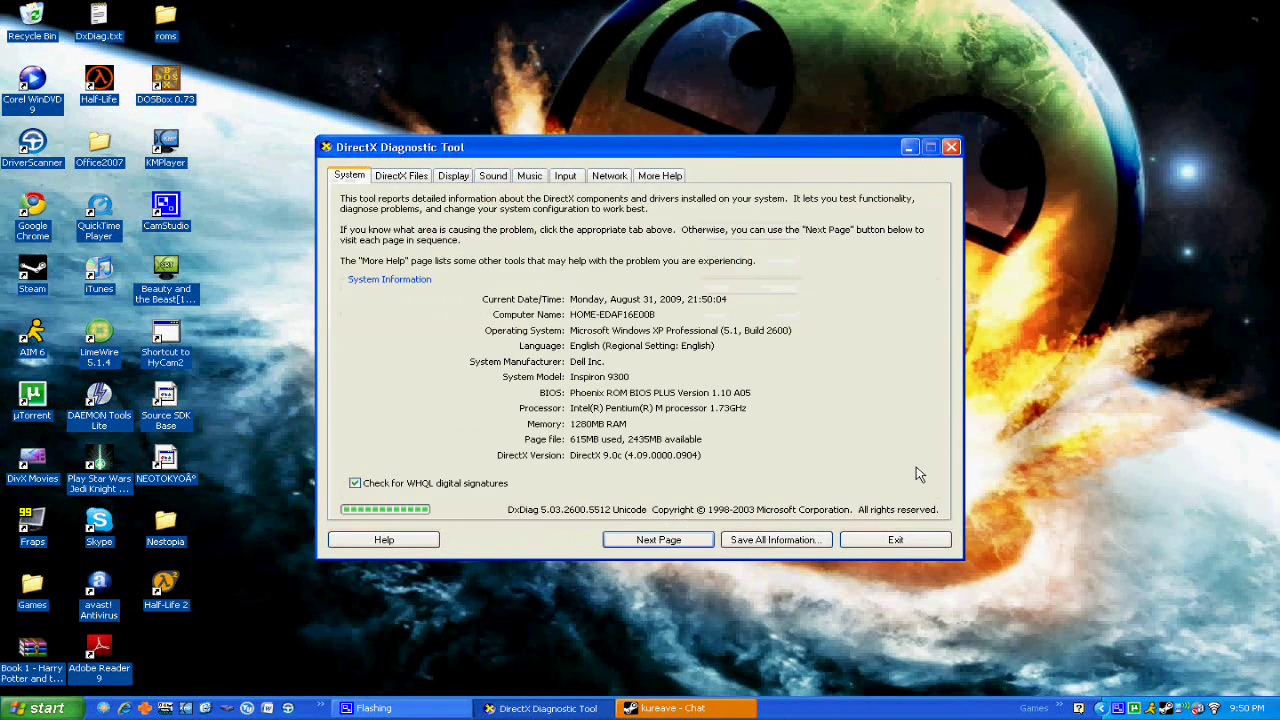
{"action": "left_click", "coordinate": [896, 540]}
{"action": "left_click", "coordinate": [537, 709]}
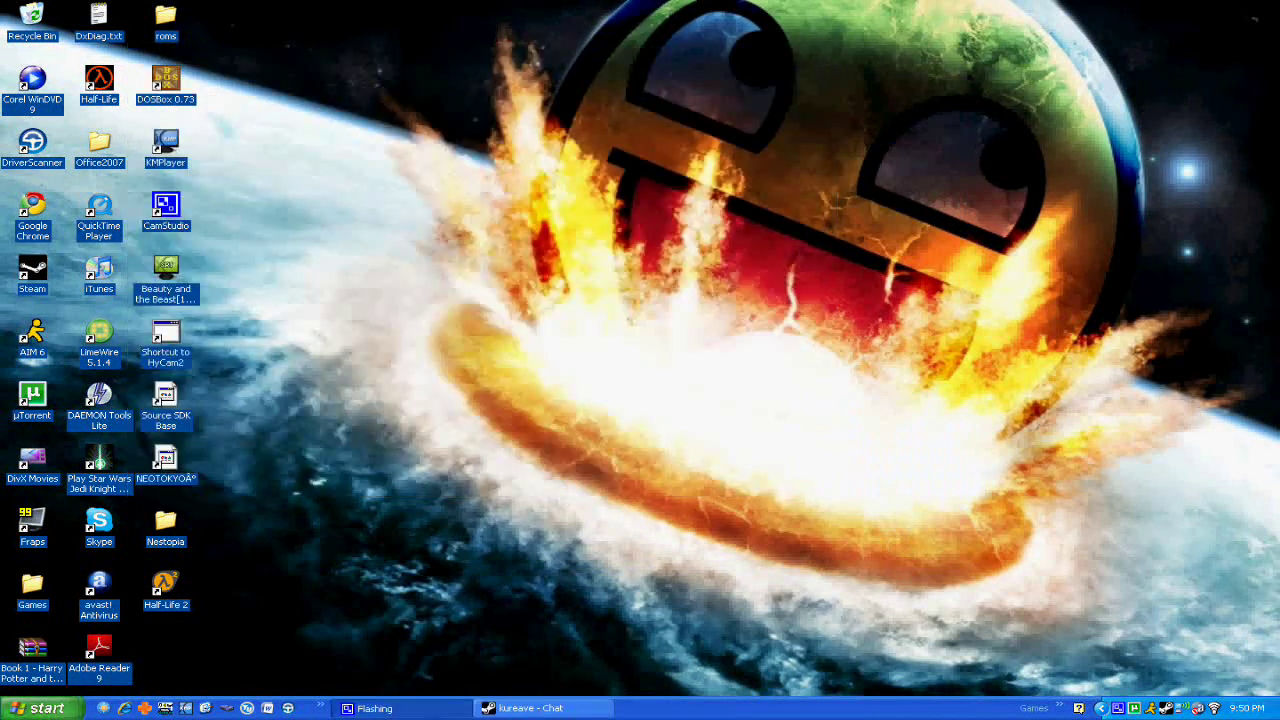
- Open the system properties of My Computer, examine the System Restore settings, and close the dialog
{"action": "left_click", "coordinate": [45, 708]}
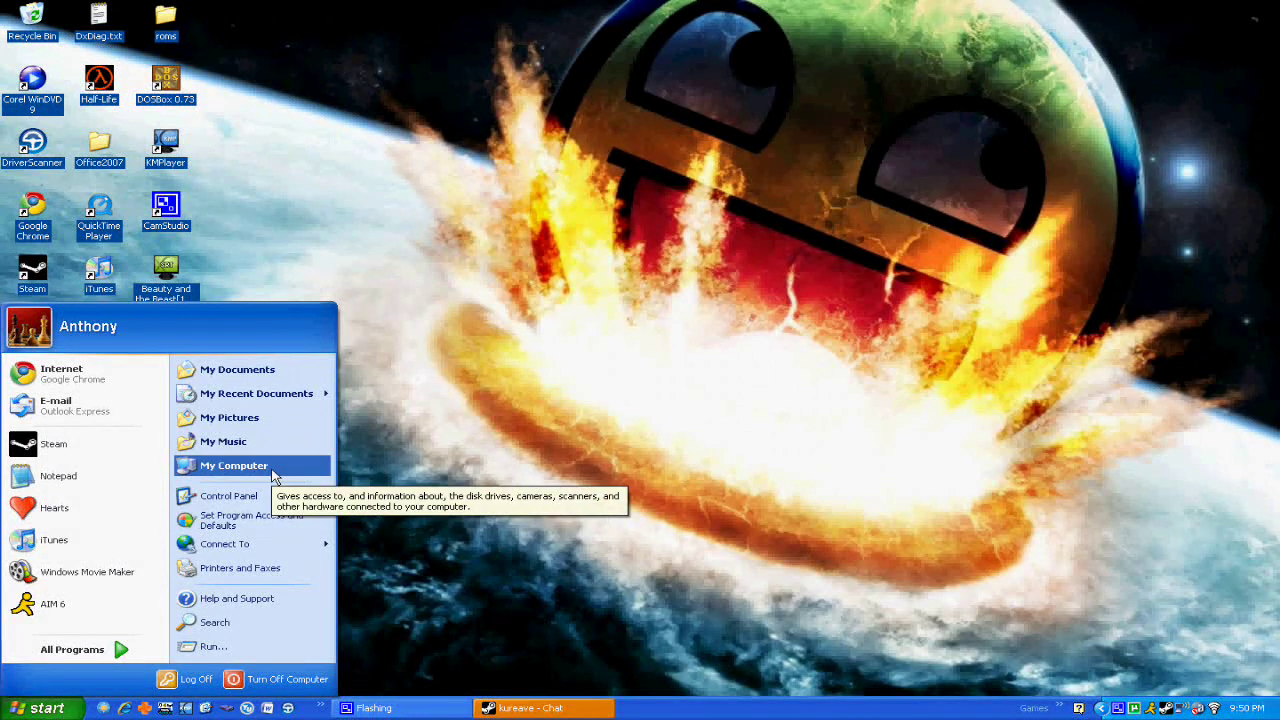
{"action": "right_click", "coordinate": [213, 474]}
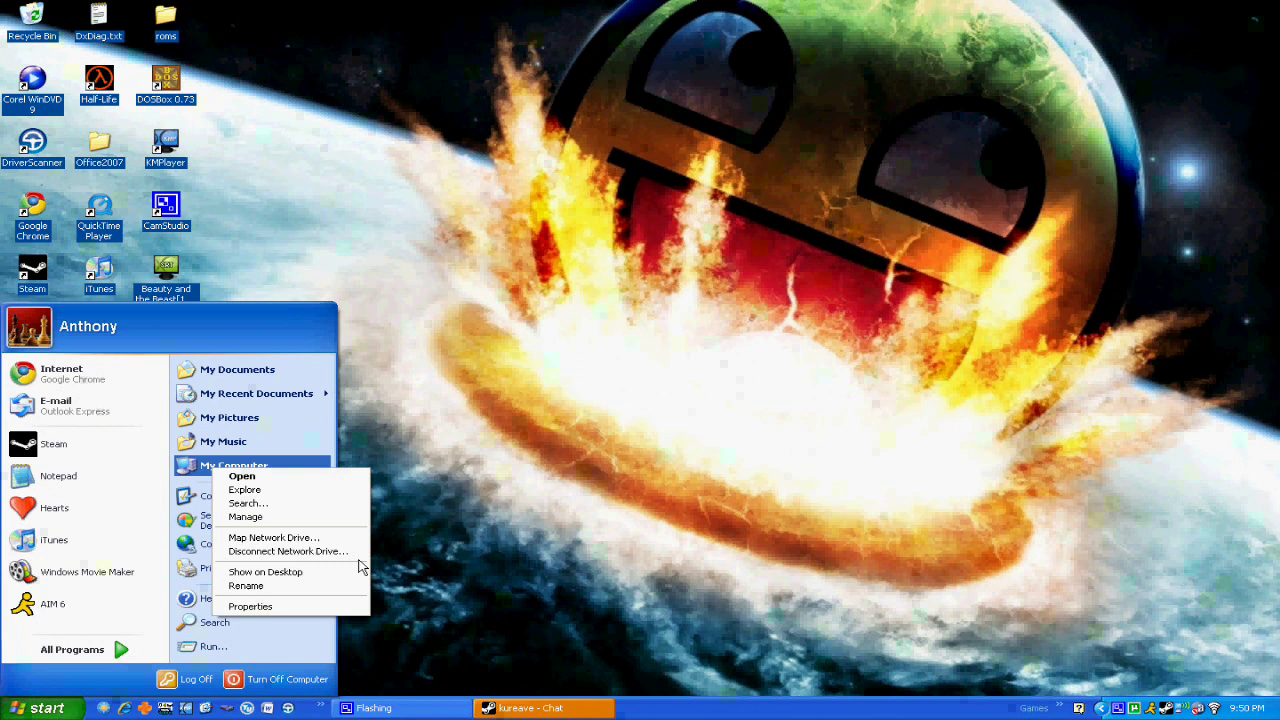
{"action": "key", "text": "Escape"}
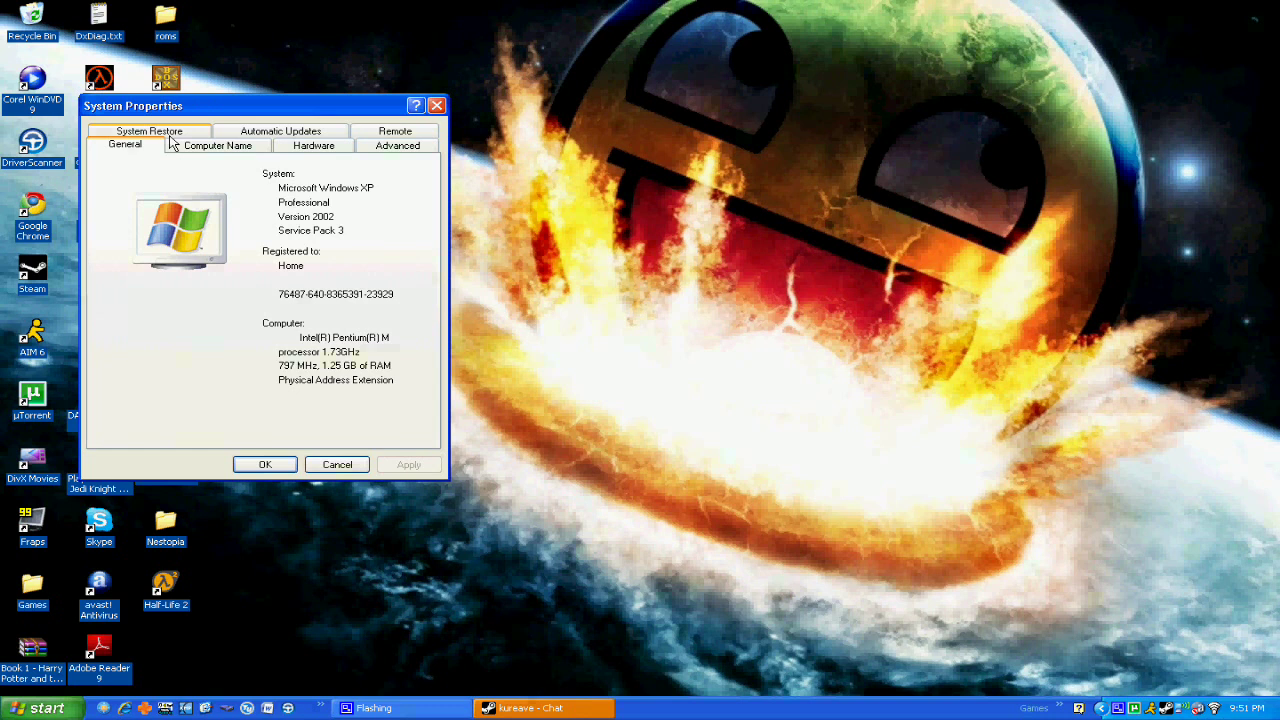
{"action": "left_click", "coordinate": [170, 136]}
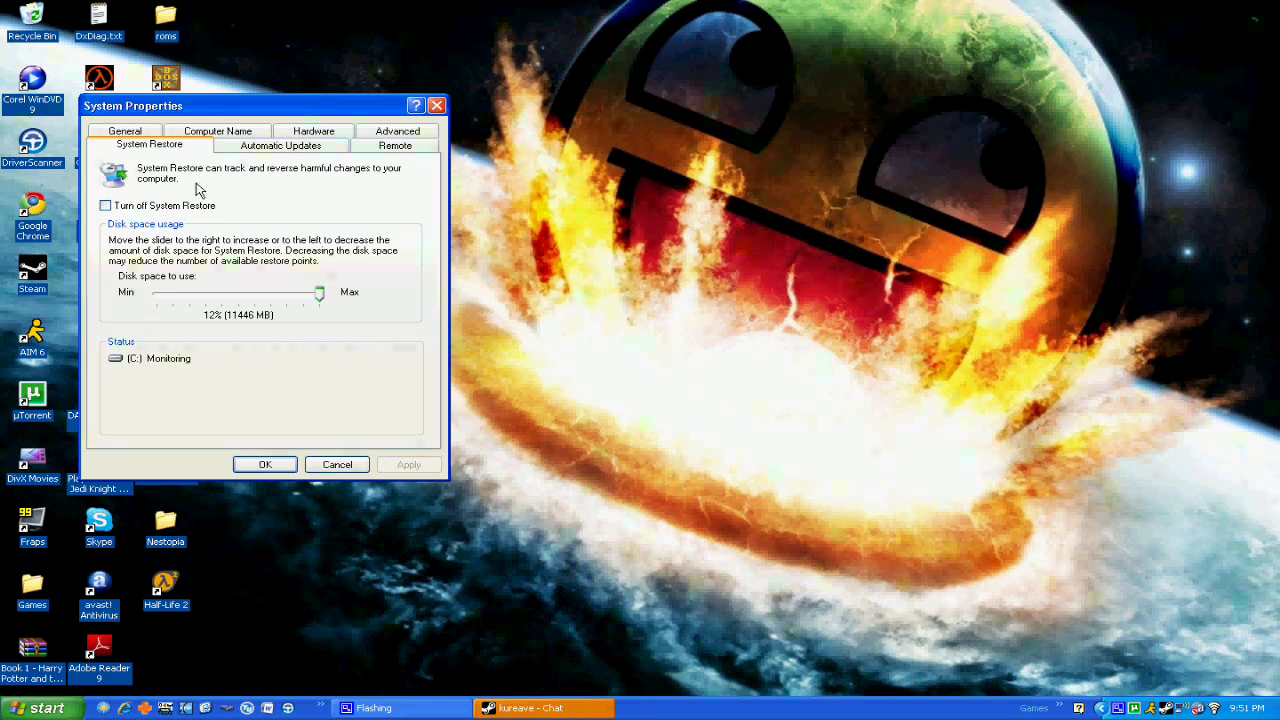
{"action": "left_click", "coordinate": [283, 474]}
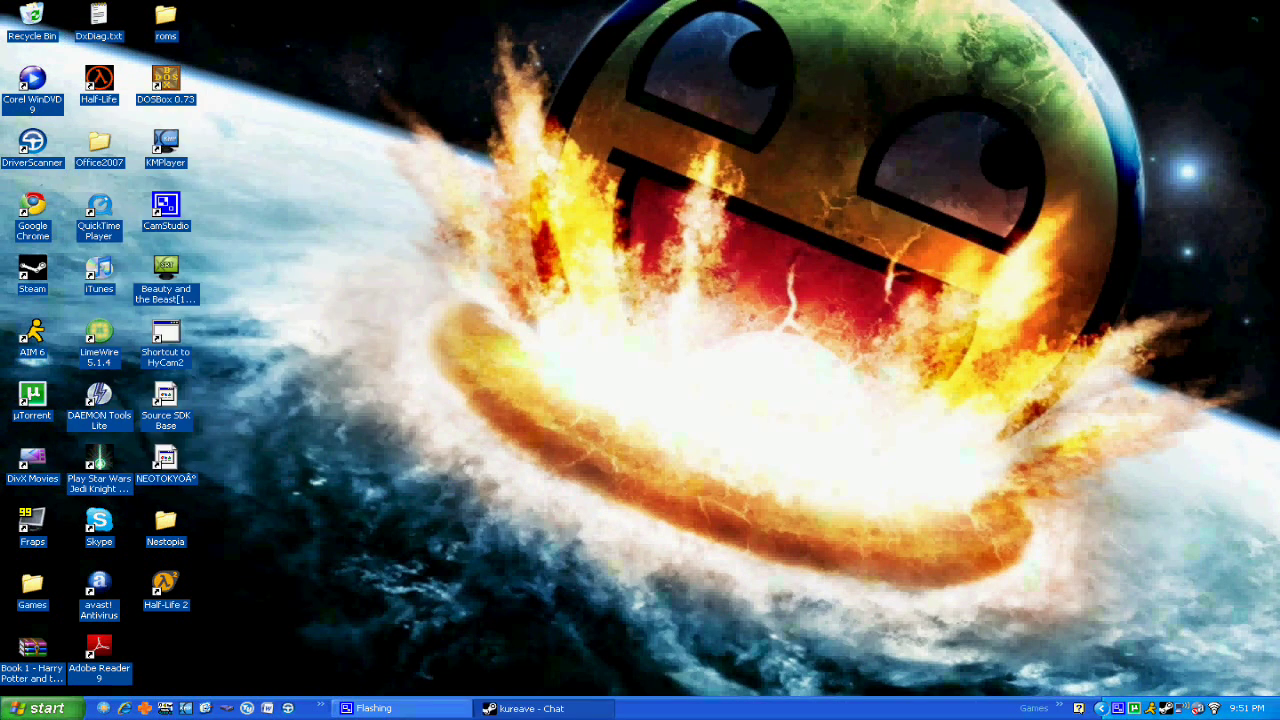
- Look through the System Tools under Accessories and the CCleaner entries among the installed programs
{"action": "left_click", "coordinate": [30, 708]}
{"action": "left_click", "coordinate": [72, 649]}
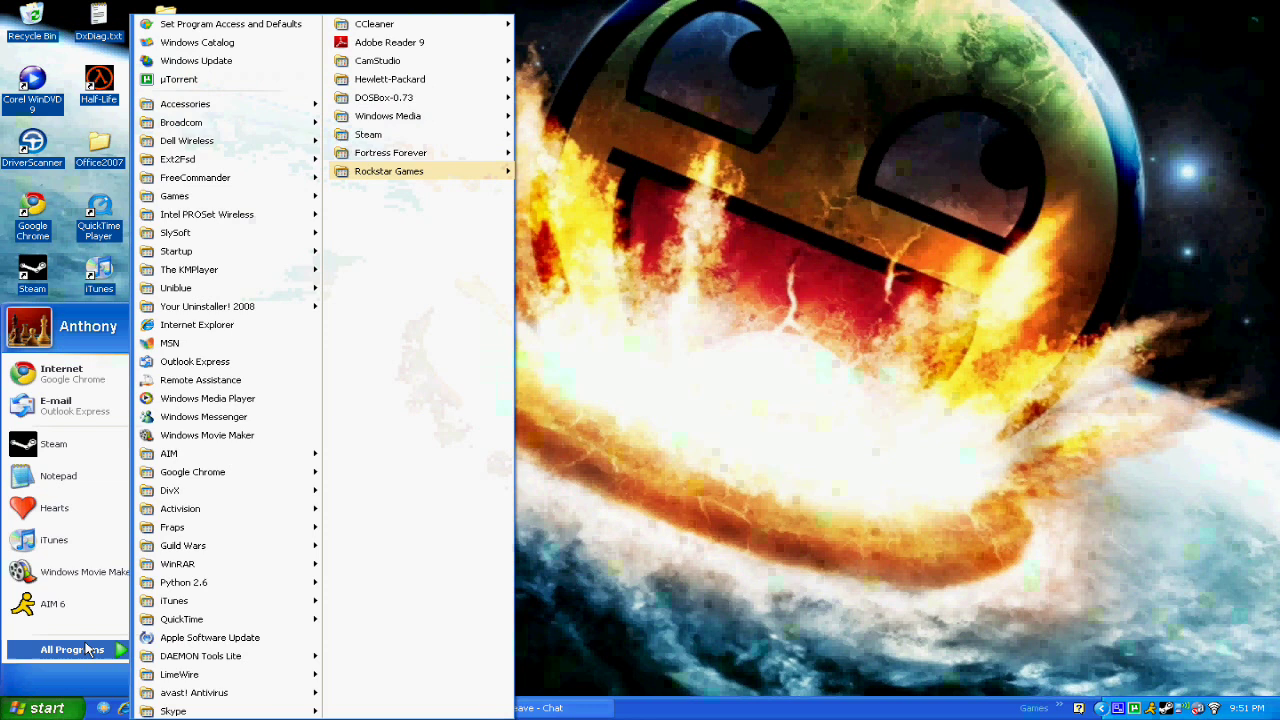
{"action": "mouse_move", "coordinate": [295, 111]}
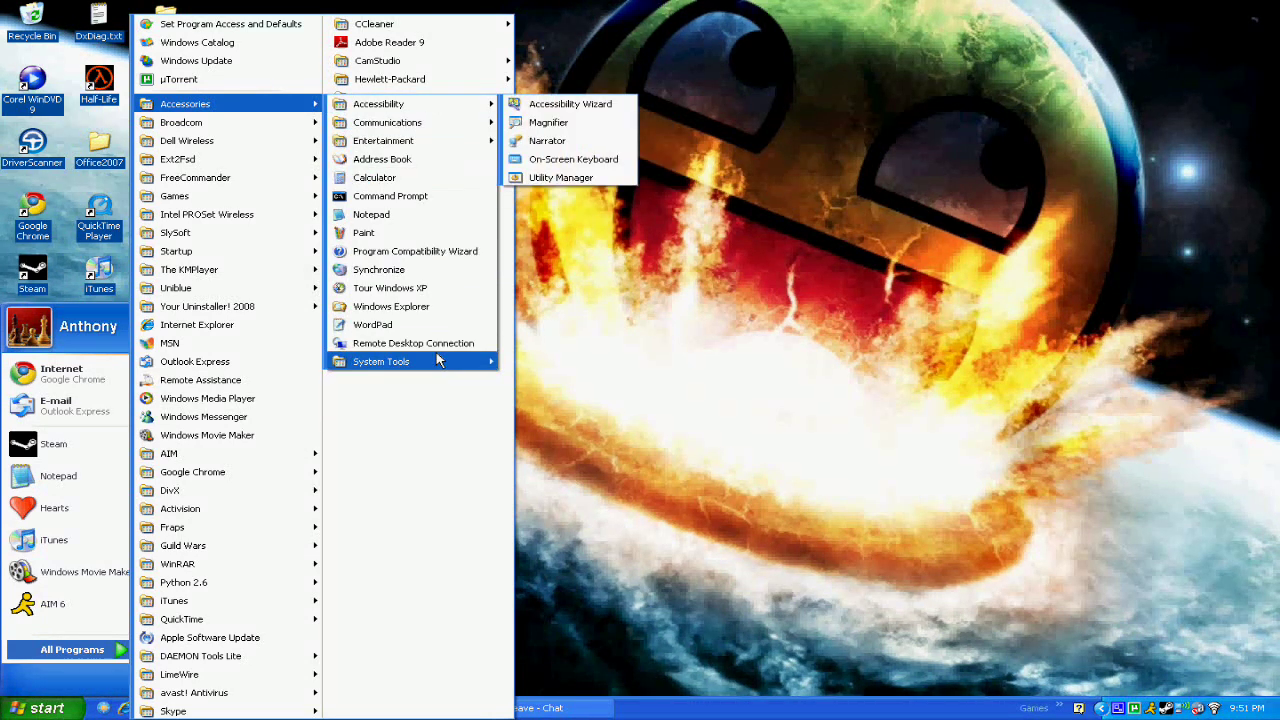
{"action": "mouse_move", "coordinate": [435, 357]}
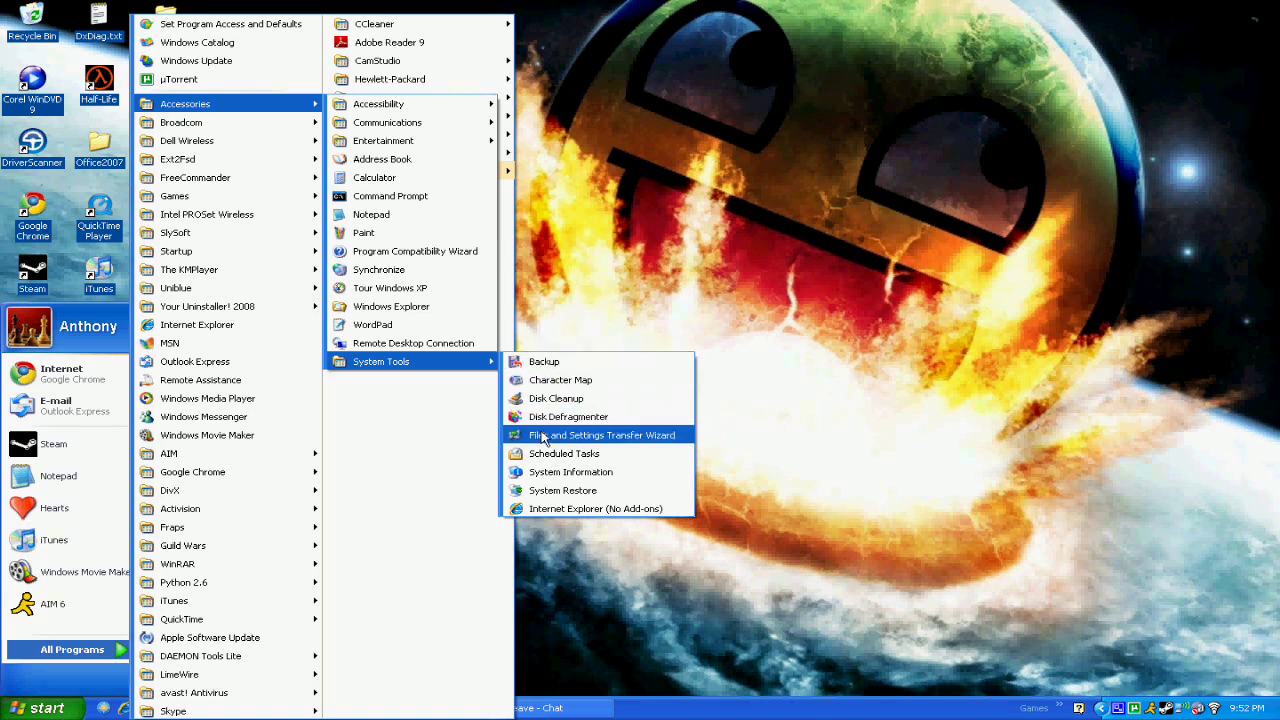
{"action": "mouse_move", "coordinate": [420, 23]}
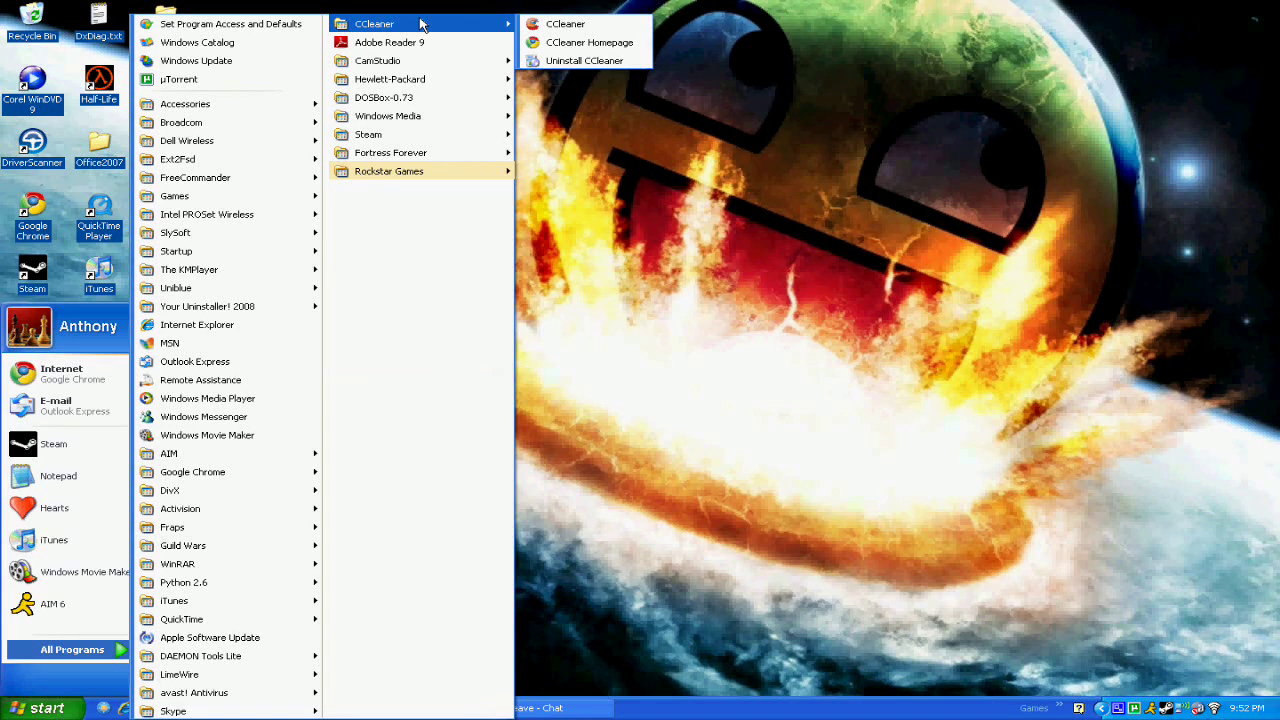
{"action": "left_click", "coordinate": [666, 234]}
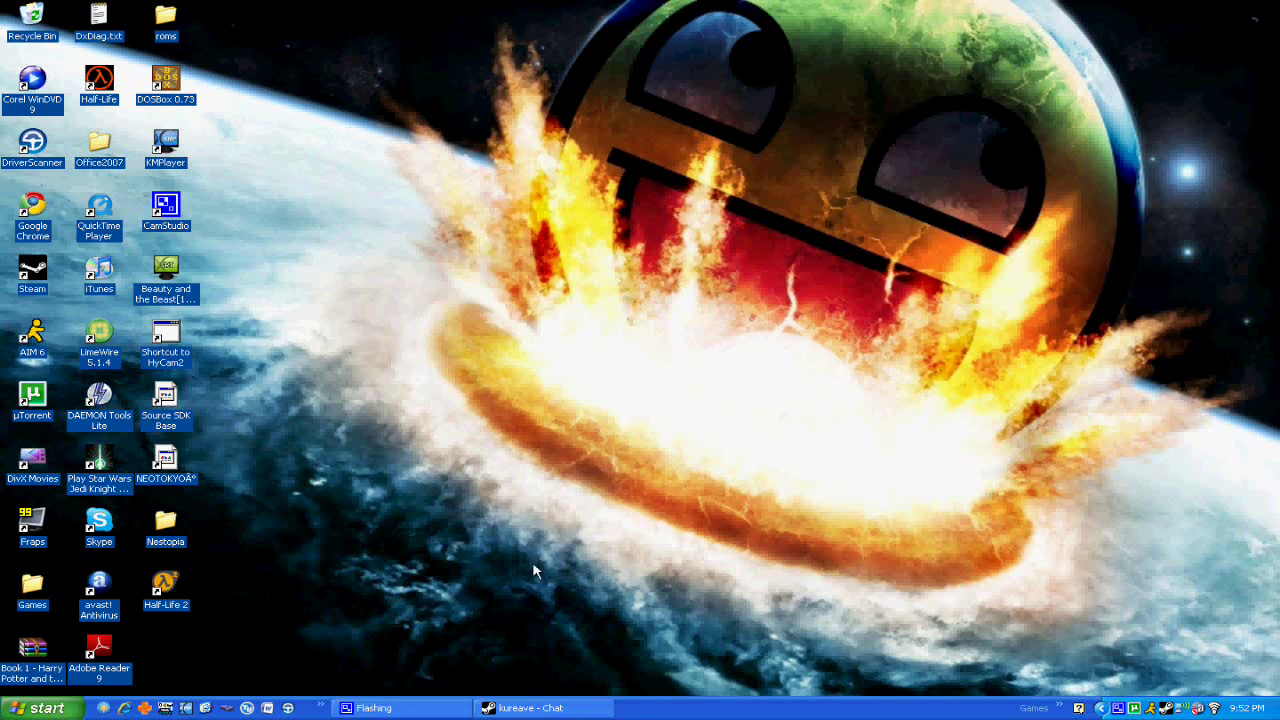
{"action": "left_click", "coordinate": [1118, 708]}
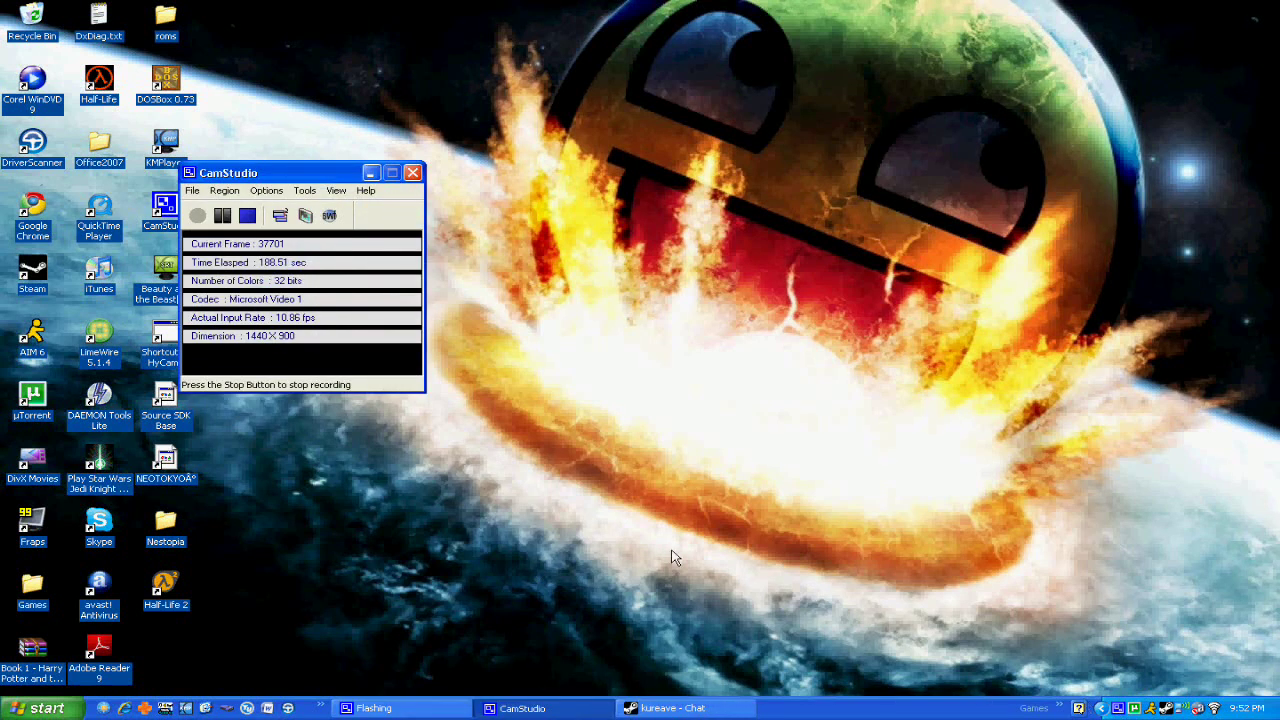
{"action": "left_click", "coordinate": [371, 174]}
{"action": "left_click", "coordinate": [40, 708]}
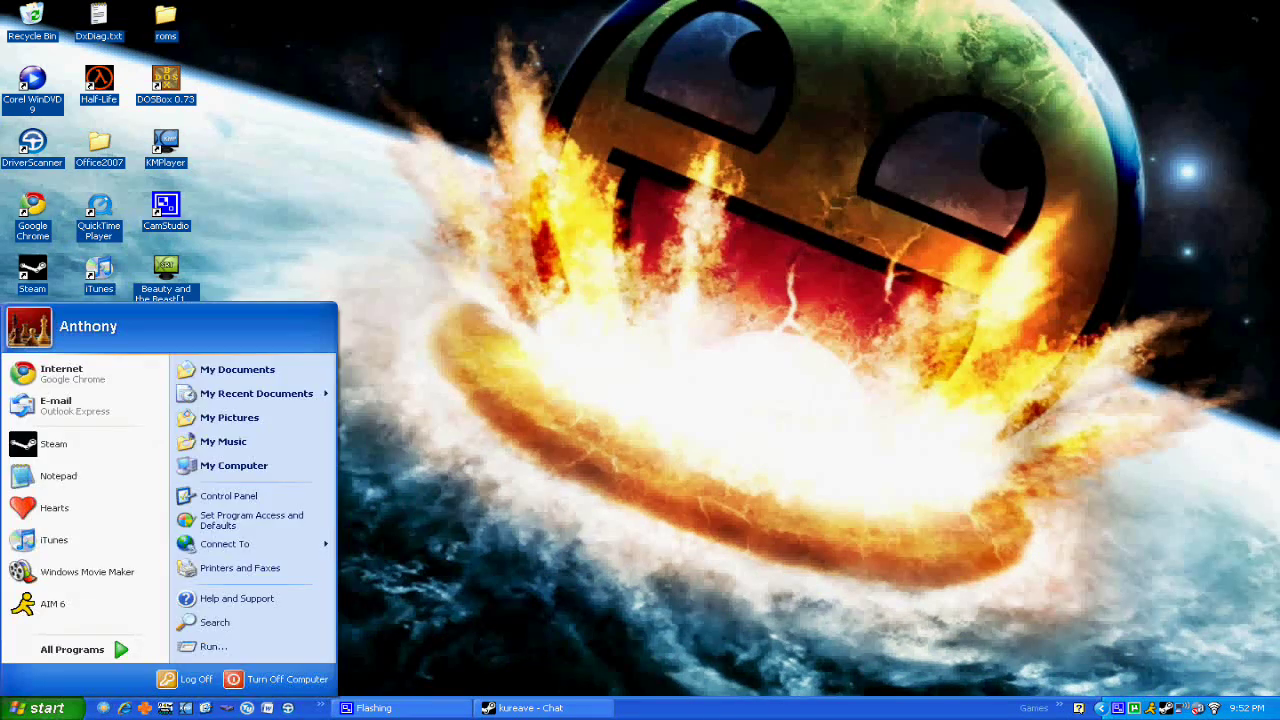
{"action": "left_click", "coordinate": [40, 708]}
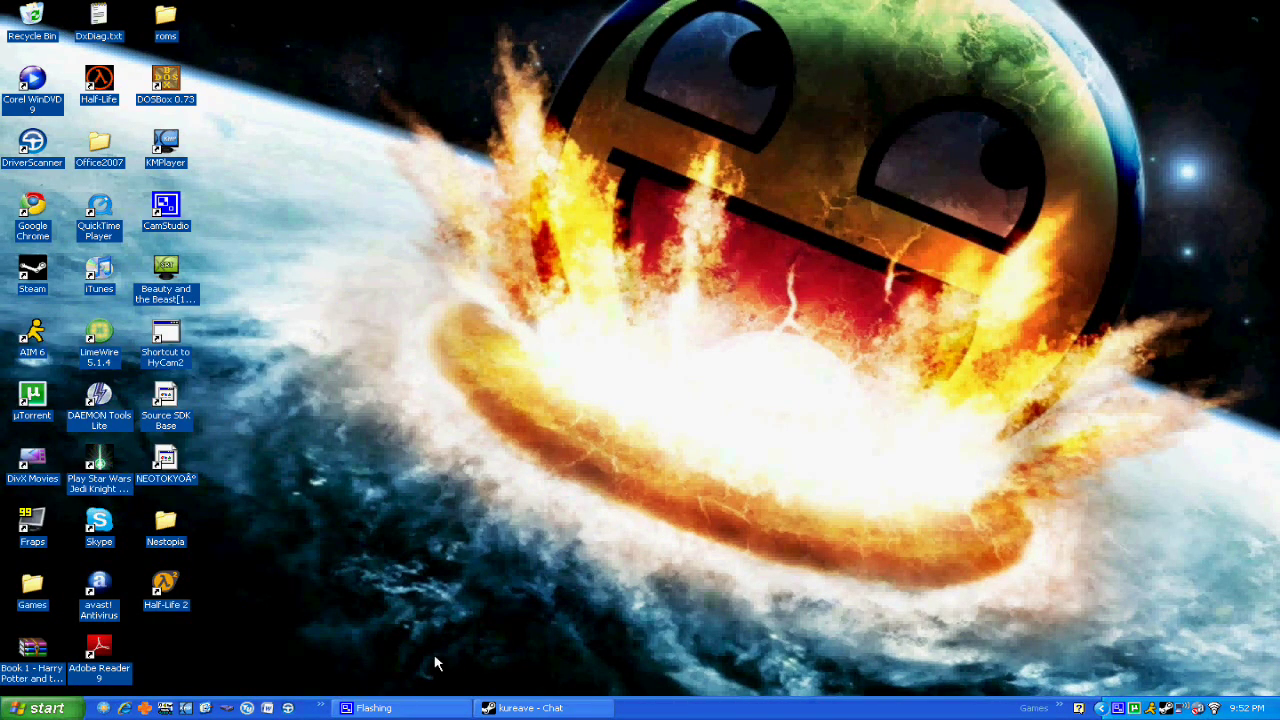
{"action": "key", "text": "super"}
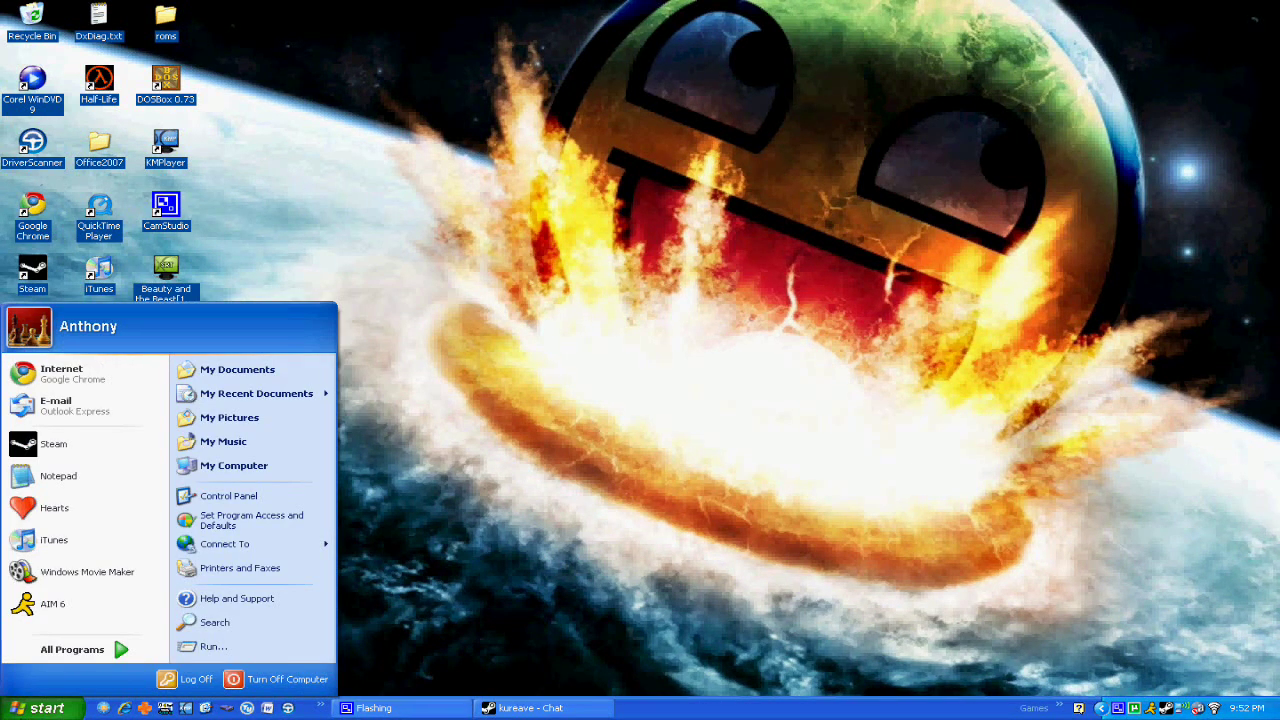
{"action": "left_click", "coordinate": [424, 124]}
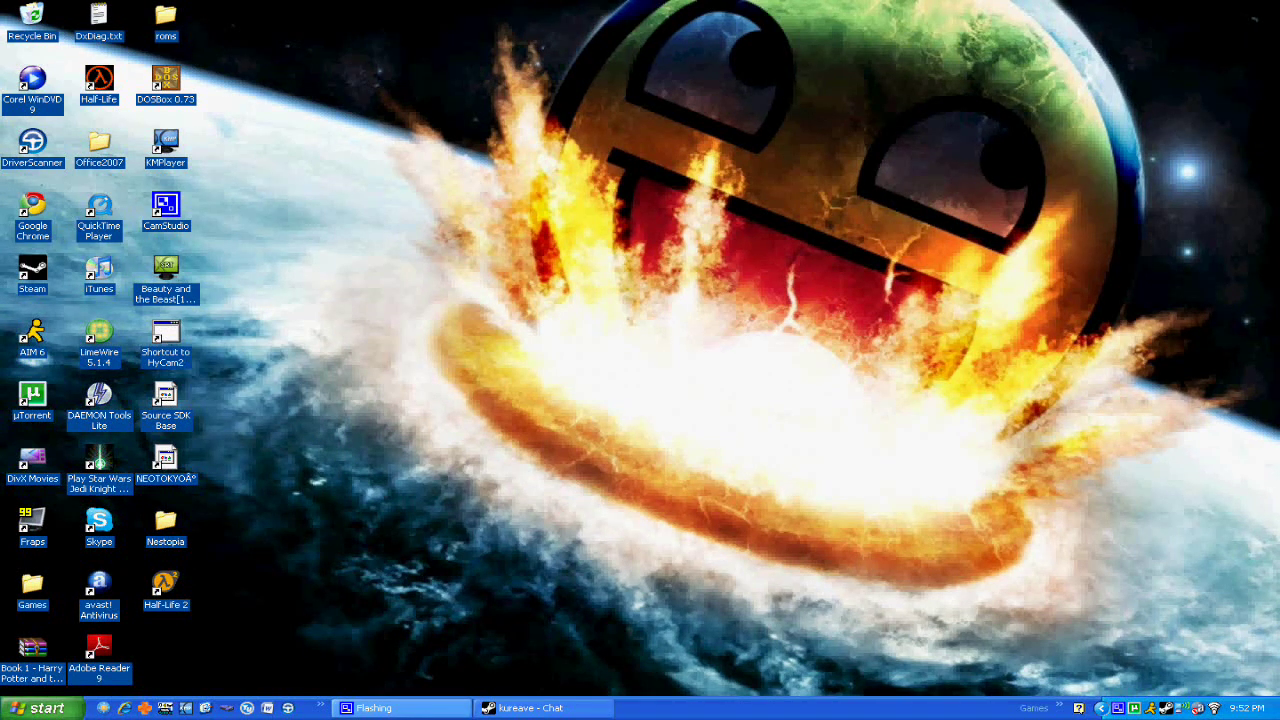
{"action": "left_click", "coordinate": [1119, 709]}
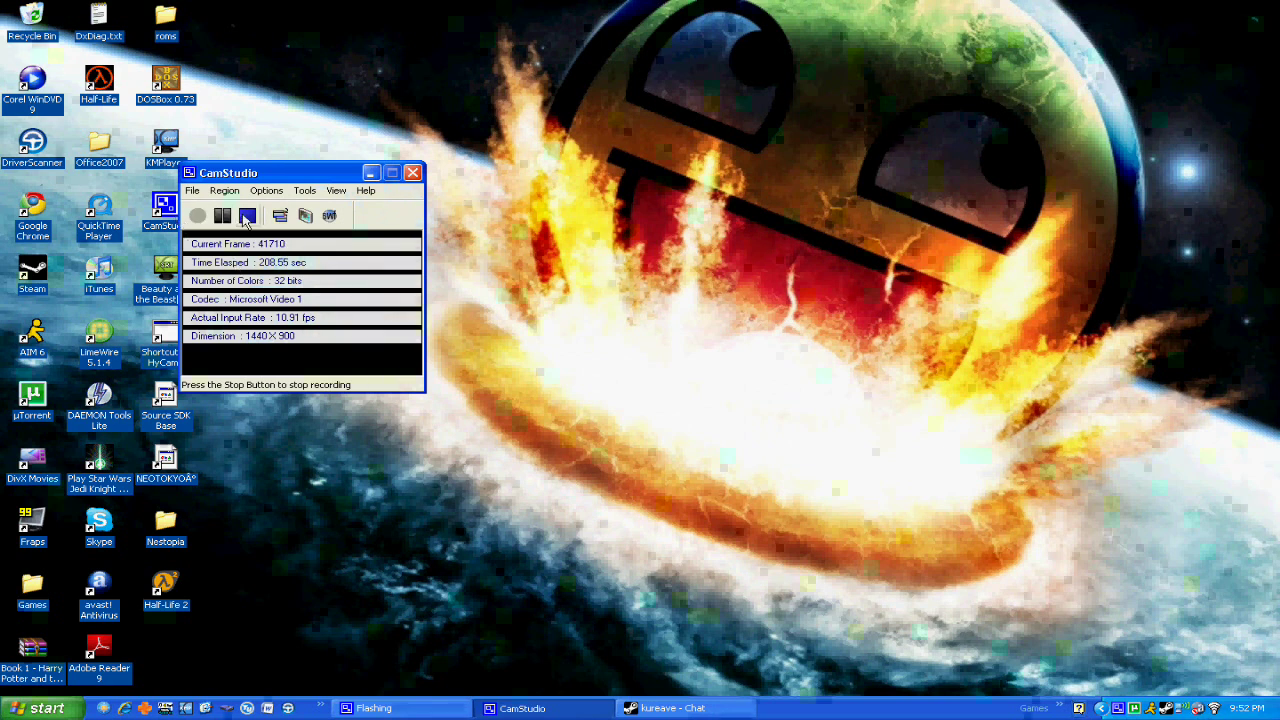